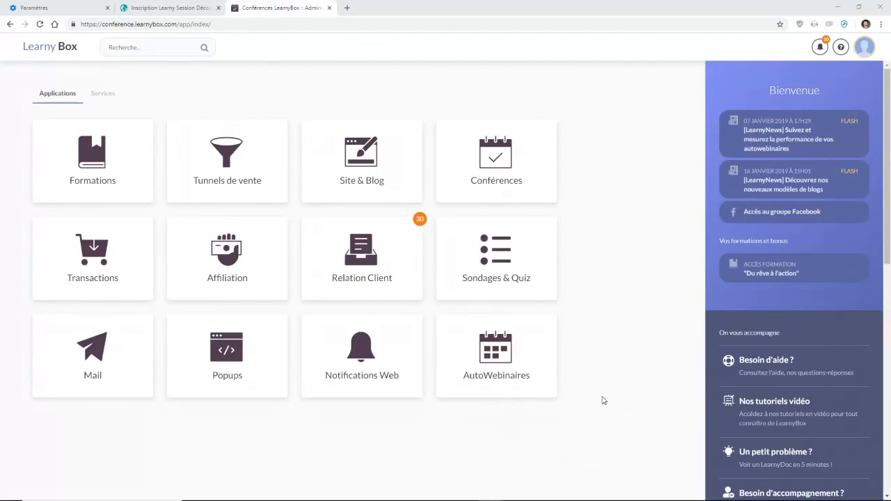
Review the date and time of the session on the 17 January 2019 registration page.
{"action": "left_click", "coordinate": [195, 6]}
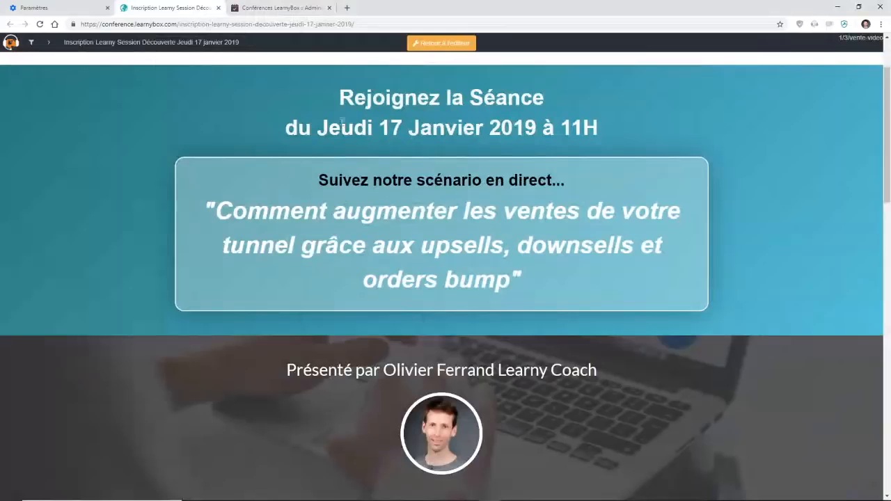
{"action": "left_click_drag", "start_coordinate": [340, 125], "coordinate": [542, 128]}
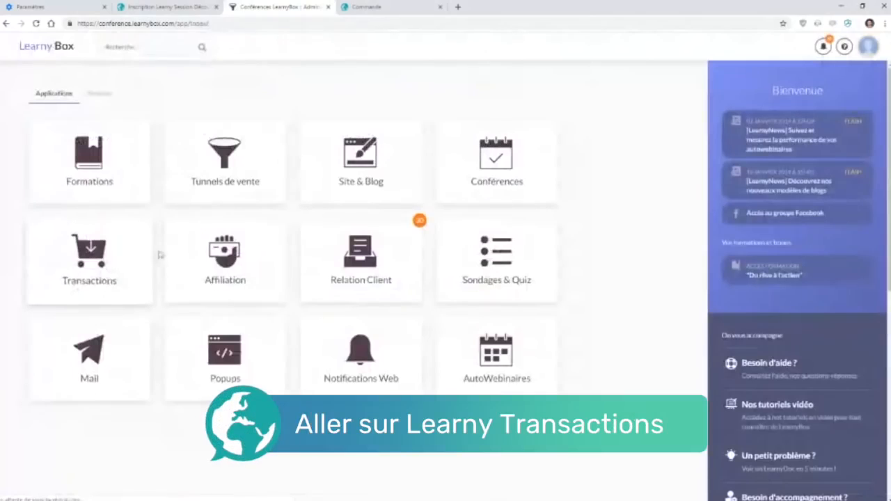
Open the product list of the "Formation les clés du copywriting" payment form in Learny Transactions and review its order page.
{"action": "left_click", "coordinate": [108, 252]}
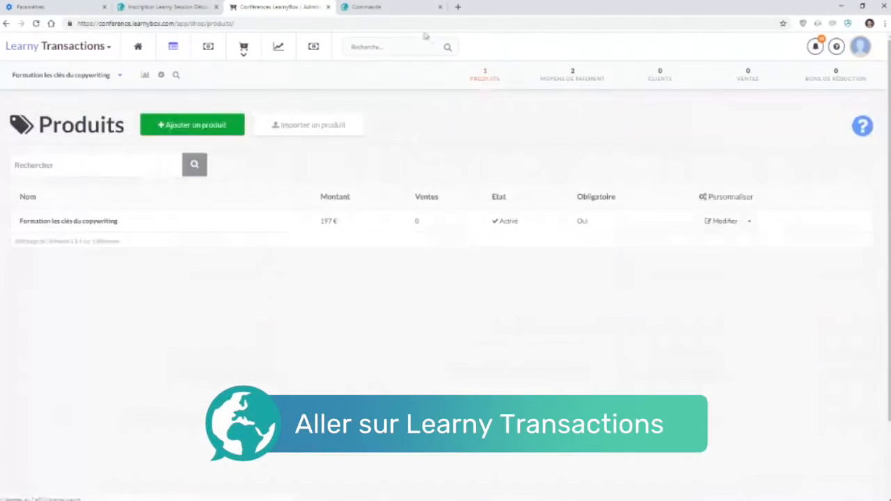
{"action": "left_click", "coordinate": [398, 7]}
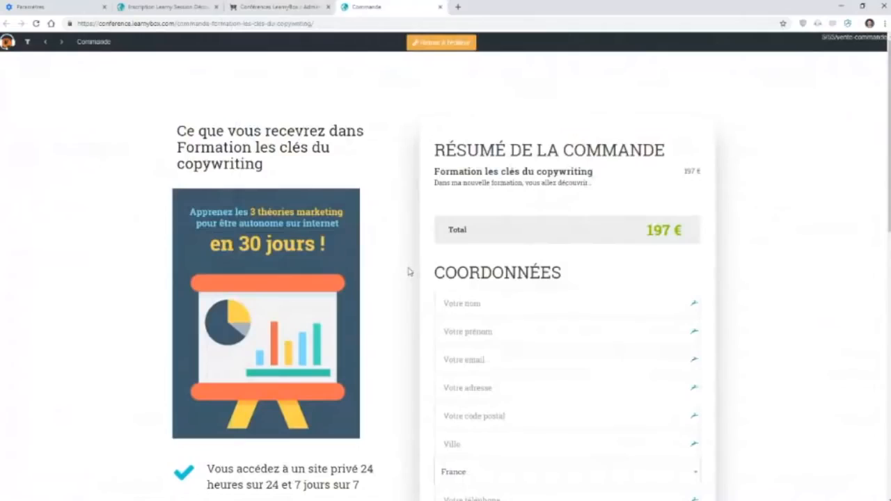
{"action": "scroll", "coordinate": [409, 272], "scroll_direction": "down", "scroll_amount": 5}
{"action": "left_click", "coordinate": [275, 7]}
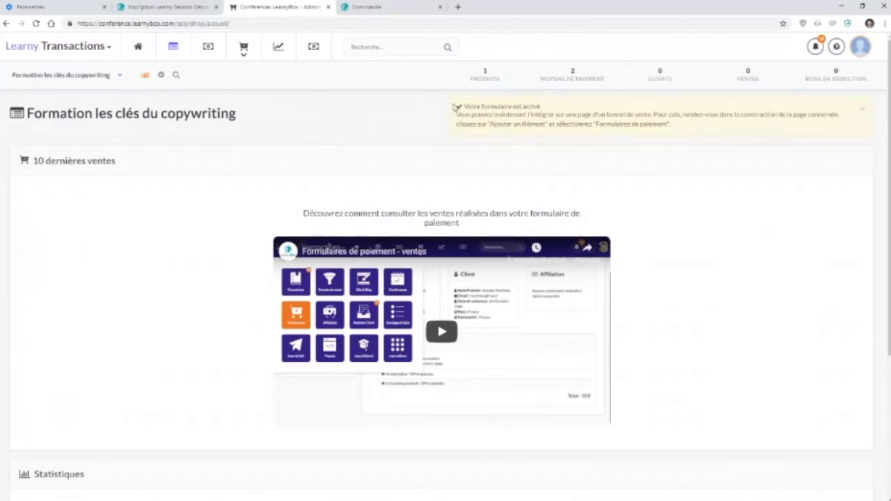
{"action": "left_click", "coordinate": [484, 82]}
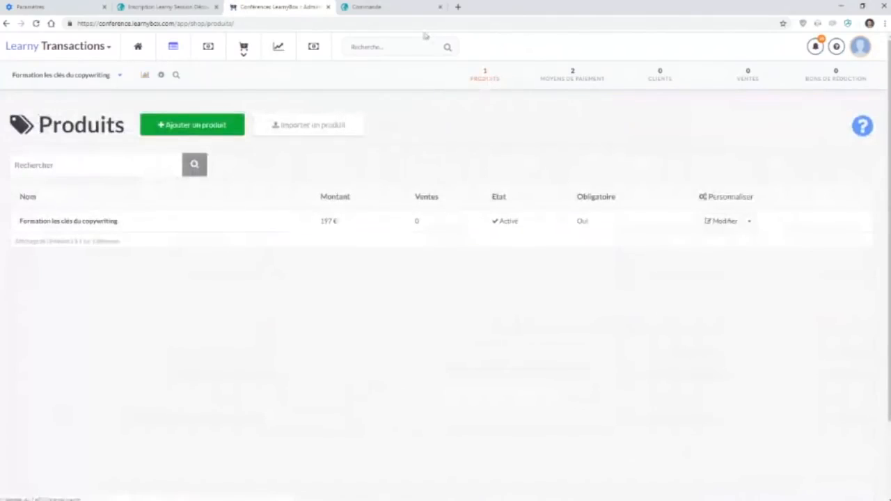
{"action": "left_click", "coordinate": [418, 8]}
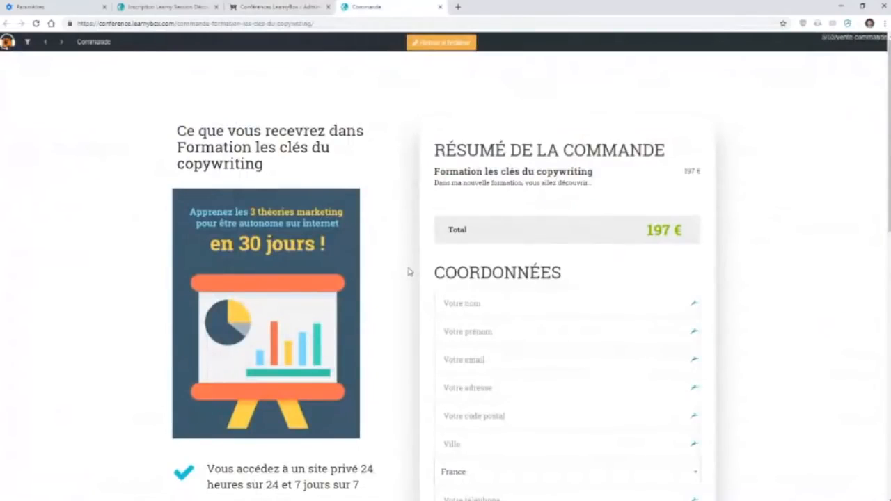
{"action": "scroll", "coordinate": [392, 139], "scroll_direction": "down", "scroll_amount": 5}
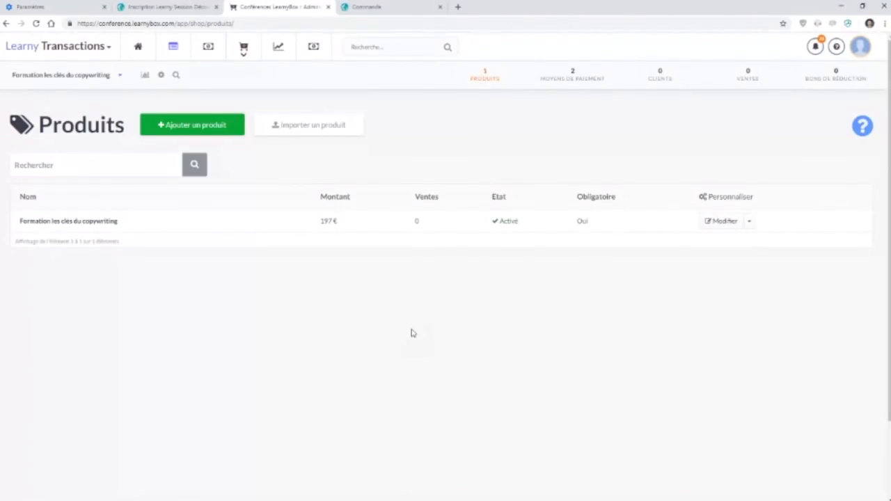
Add a new product to the payment form and name it "15 fiches pratiques sur le copywriting".
{"action": "left_click_drag", "start_coordinate": [118, 221], "coordinate": [48, 223]}
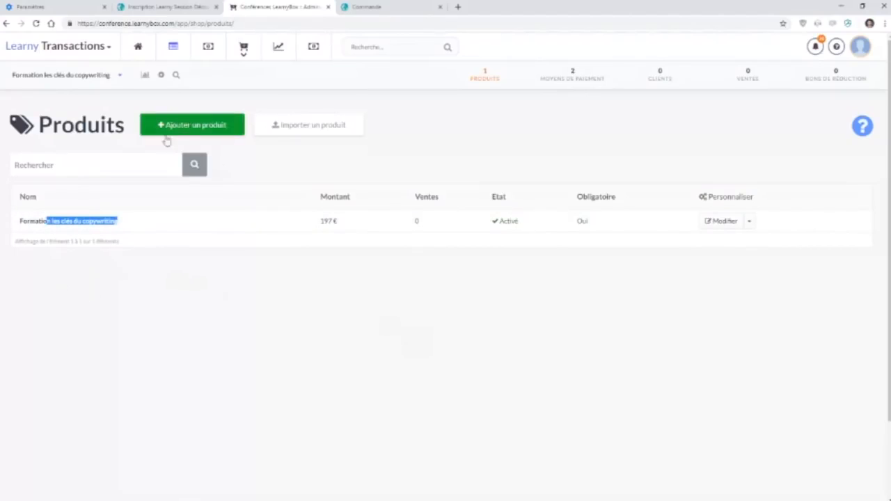
{"action": "left_click", "coordinate": [215, 132]}
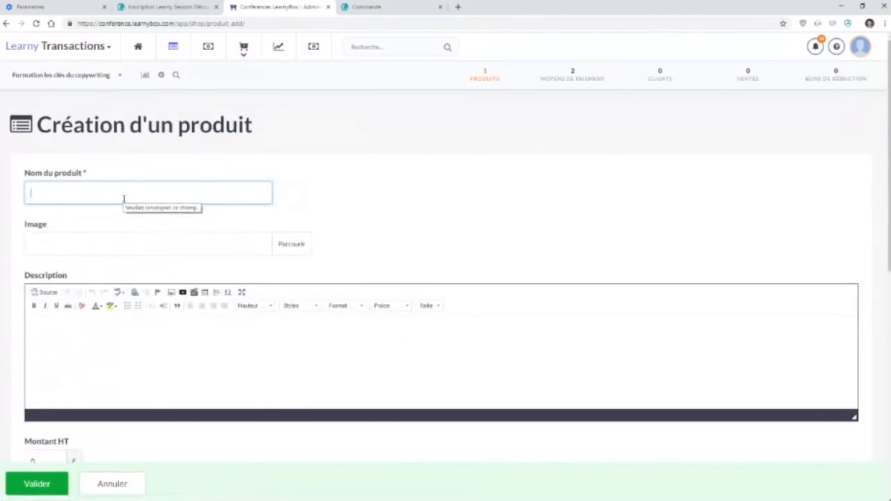
{"action": "type", "text": "15 fiches"}
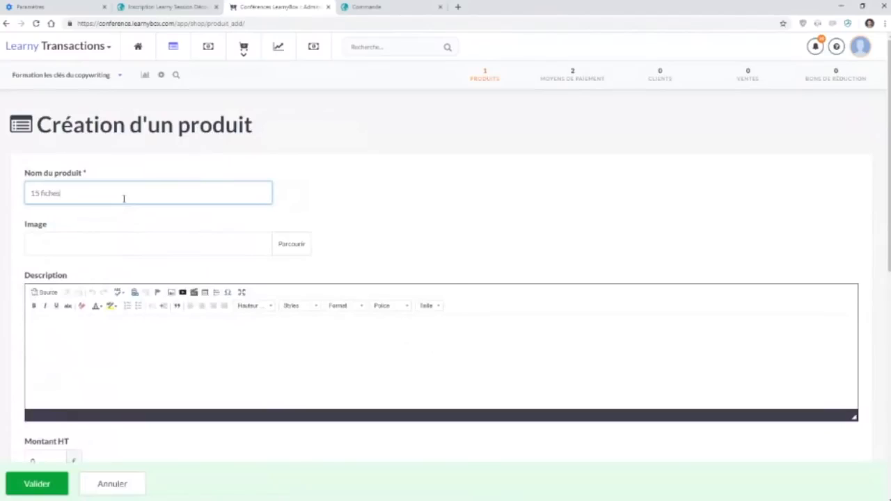
{"action": "type", "text": " pratiques sur le copywriting"}
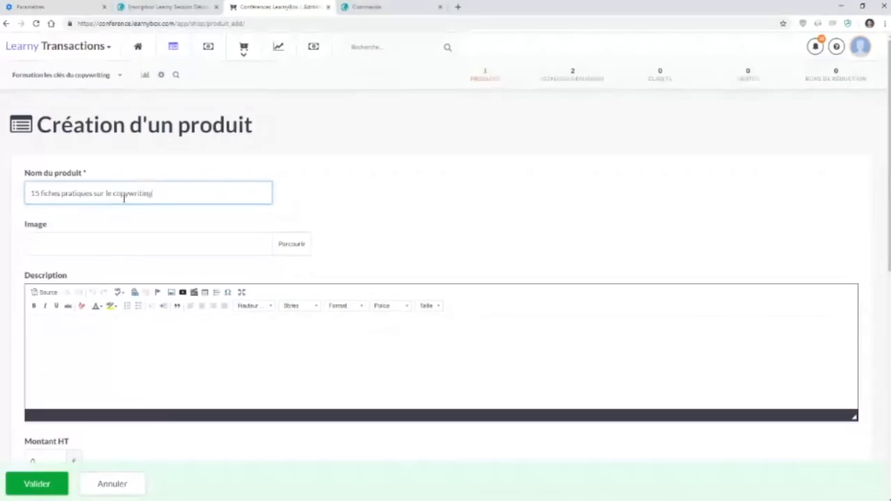
Replace the product's name with "1h de coaching en direct".
{"action": "left_click_drag", "start_coordinate": [167, 193], "coordinate": [23, 184]}
{"action": "type", "text": "1h"}
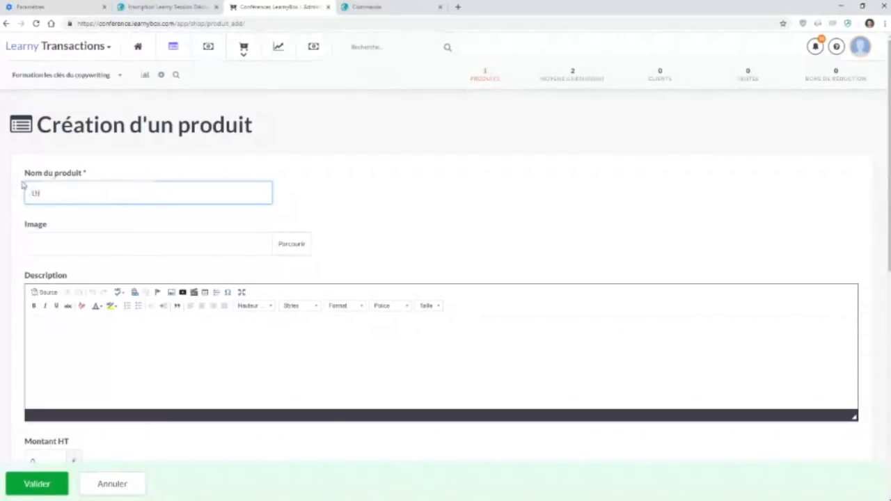
{"action": "type", "text": " de coaching en direct"}
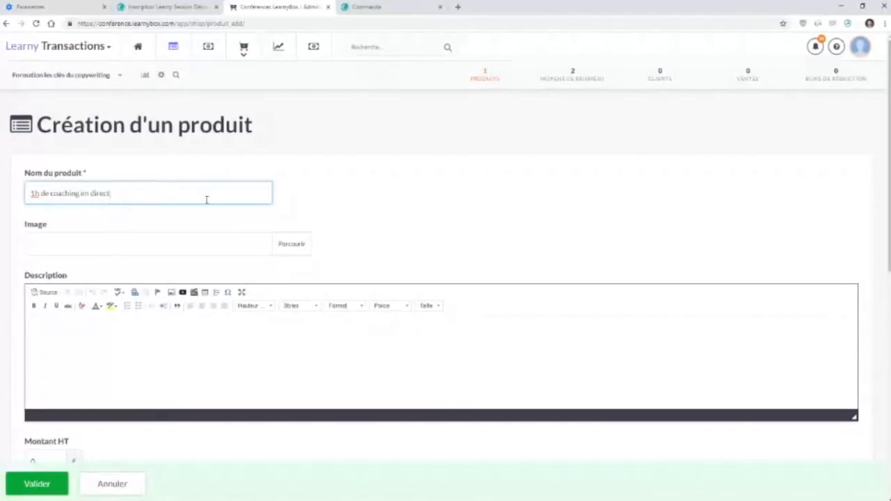
Copy the product name into the description, then make that text bold and increase its font size.
{"action": "left_click_drag", "start_coordinate": [133, 197], "coordinate": [17, 191]}
{"action": "key", "text": "ctrl+c"}
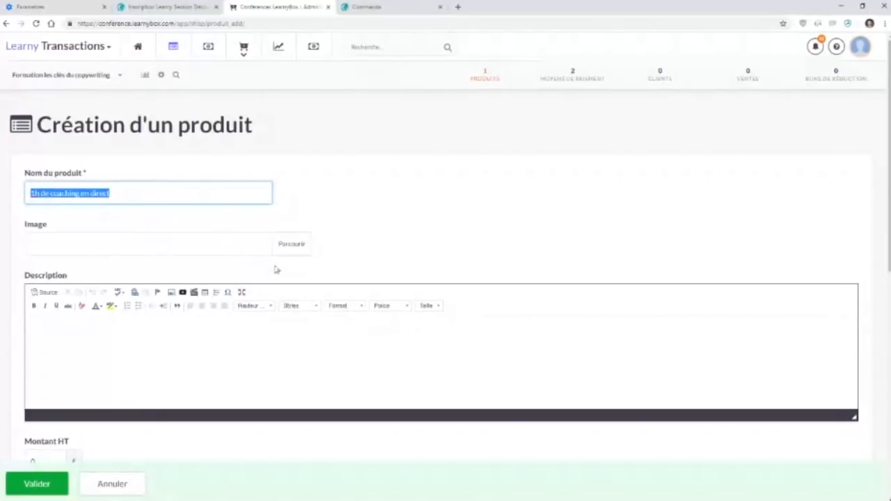
{"action": "left_click", "coordinate": [133, 348]}
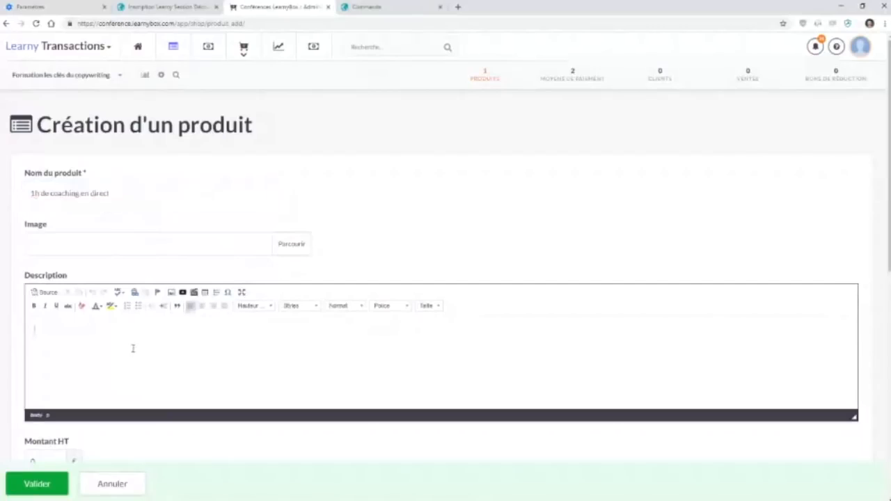
{"action": "key", "text": "ctrl+v"}
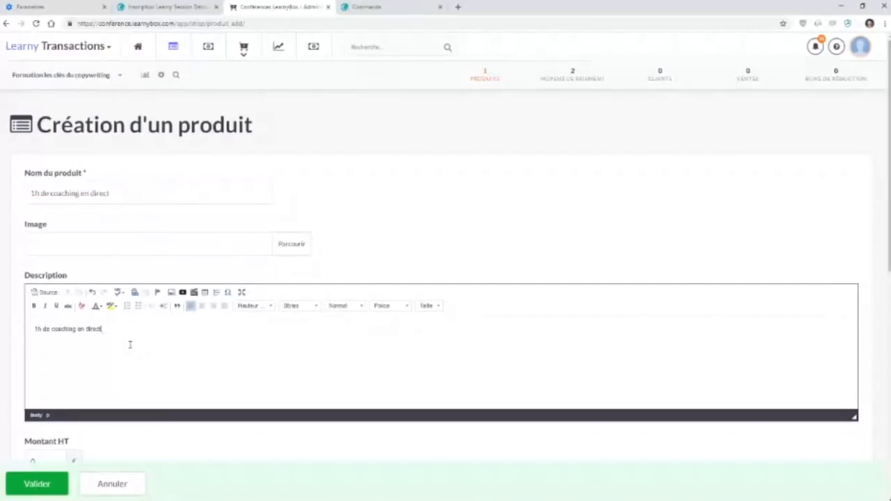
{"action": "left_click_drag", "start_coordinate": [102, 330], "coordinate": [21, 325]}
{"action": "left_click", "coordinate": [33, 306]}
{"action": "left_click", "coordinate": [439, 306]}
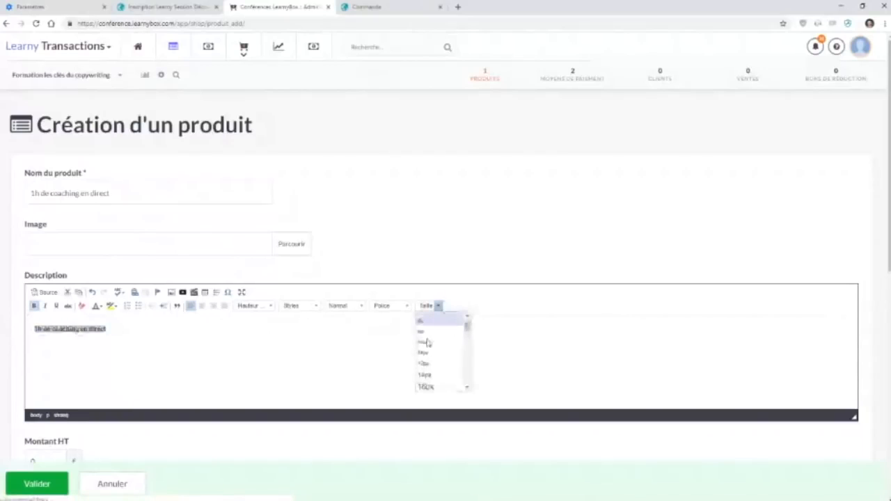
{"action": "left_click", "coordinate": [428, 367]}
{"action": "left_click", "coordinate": [330, 369]}
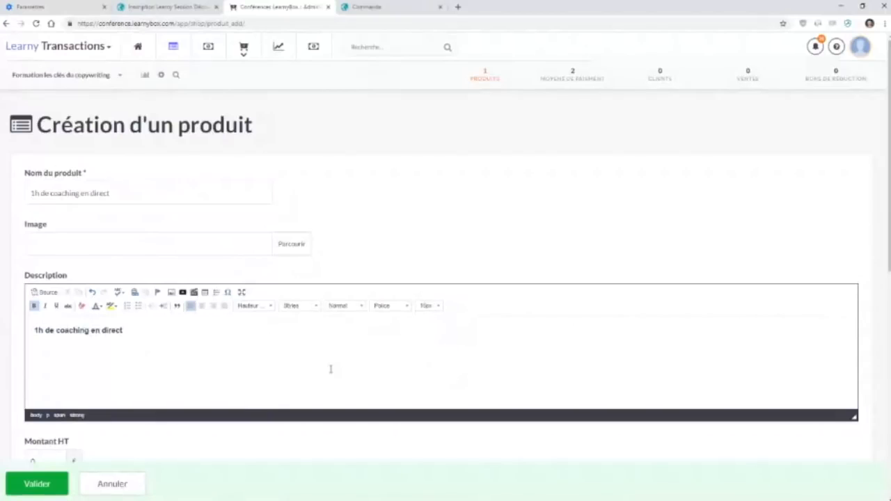
Set the product's tax-inclusive amount (Montant TTC) to 97 €.
{"action": "scroll", "coordinate": [331, 370], "scroll_direction": "down", "scroll_amount": 4}
{"action": "left_click_drag", "start_coordinate": [40, 376], "coordinate": [13, 376]}
{"action": "type", "text": "97"}
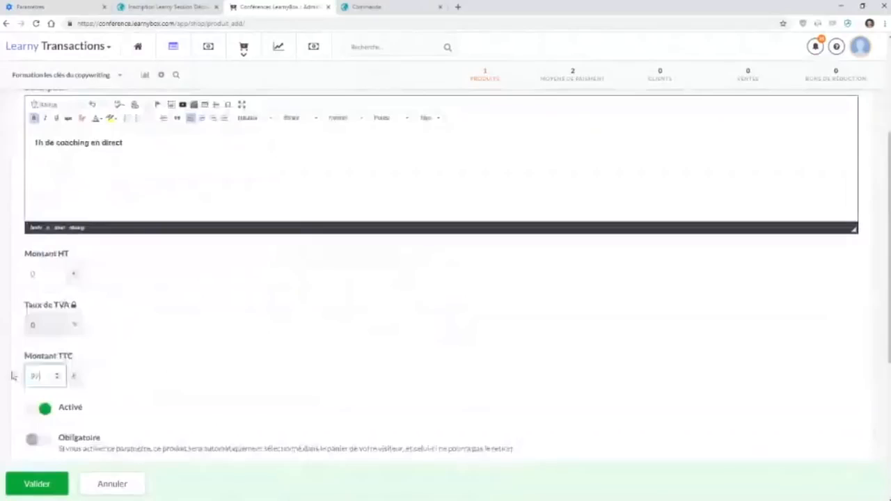
{"action": "left_click", "coordinate": [149, 365]}
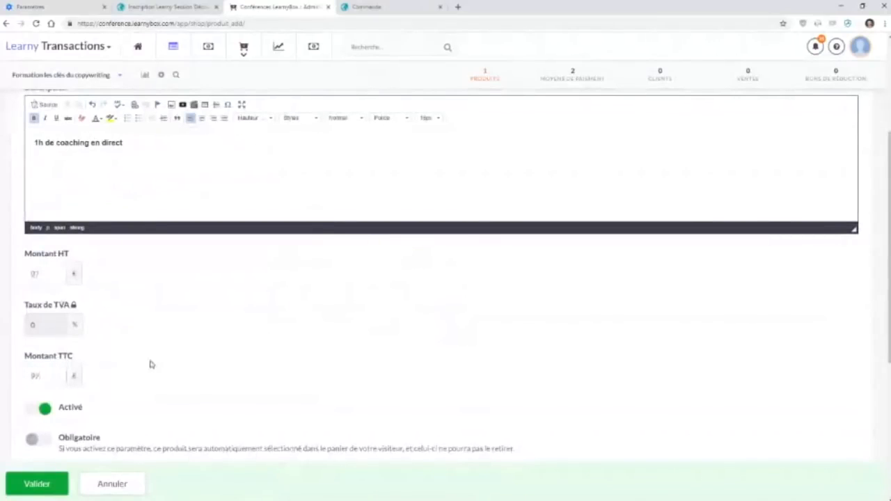
Enable the "Offre spéciale" option so the product is displayed as a special offer.
{"action": "scroll", "coordinate": [150, 364], "scroll_direction": "down", "scroll_amount": 2}
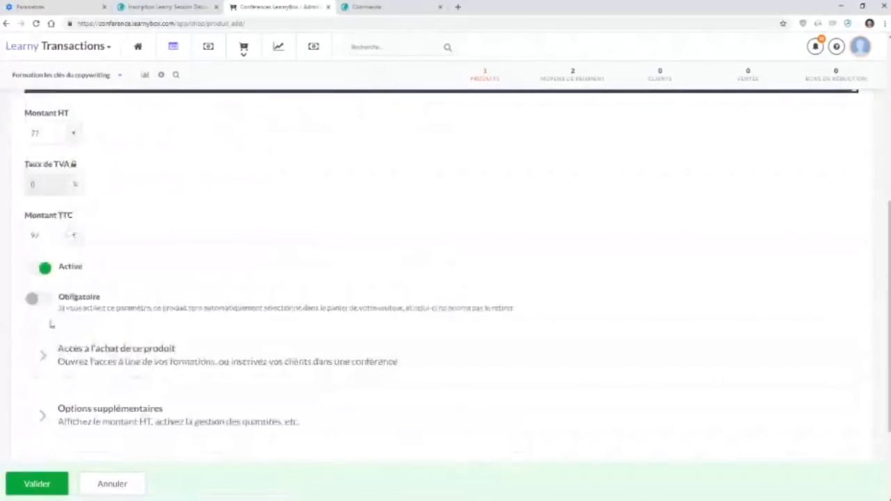
{"action": "scroll", "coordinate": [51, 324], "scroll_direction": "up", "scroll_amount": 5}
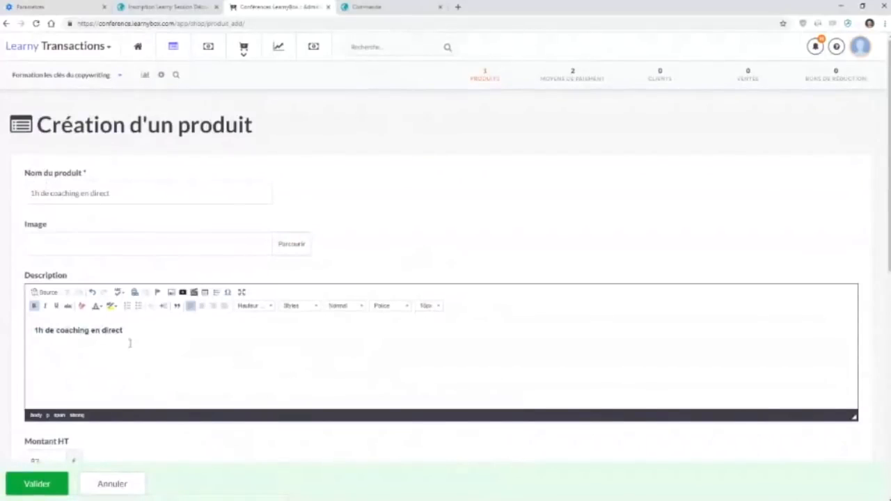
{"action": "left_click_drag", "start_coordinate": [138, 336], "coordinate": [29, 330]}
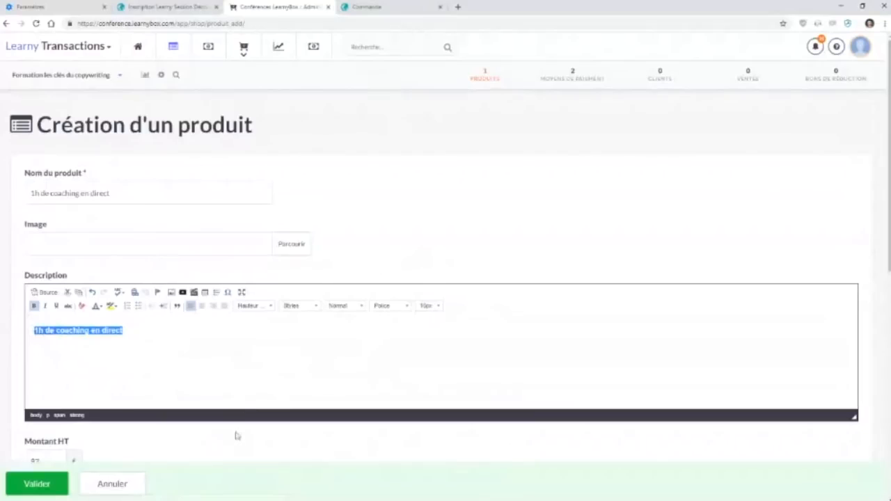
{"action": "scroll", "coordinate": [234, 438], "scroll_direction": "down", "scroll_amount": 5}
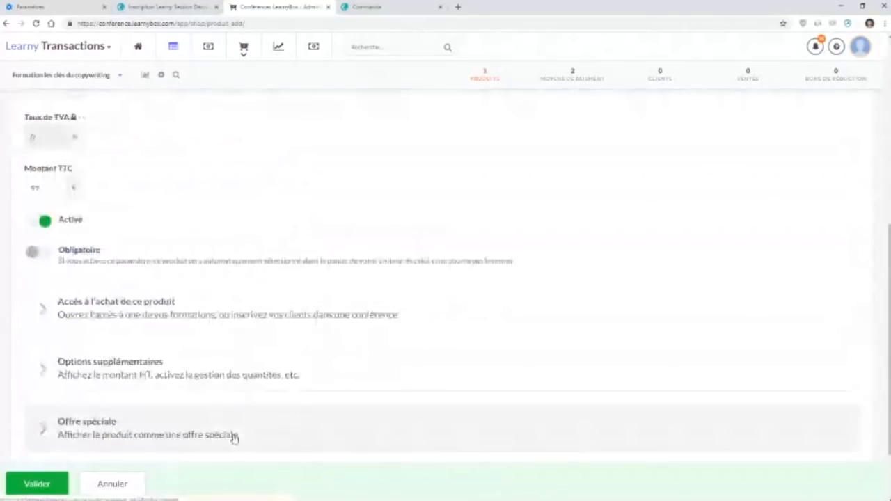
{"action": "scroll", "coordinate": [234, 438], "scroll_direction": "down", "scroll_amount": 1}
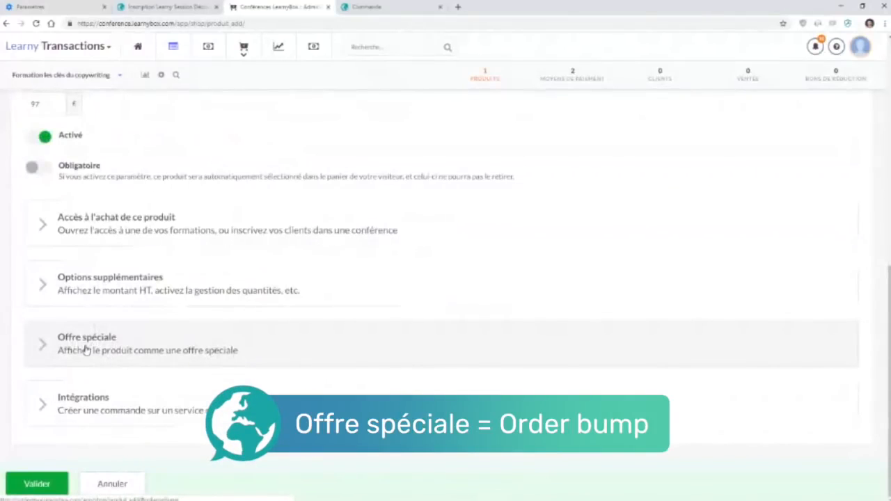
{"action": "left_click", "coordinate": [85, 350]}
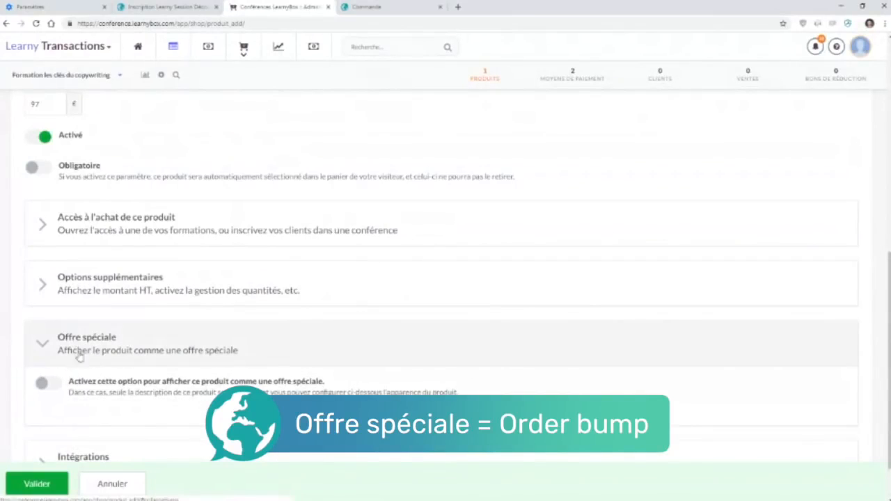
{"action": "left_click", "coordinate": [50, 383]}
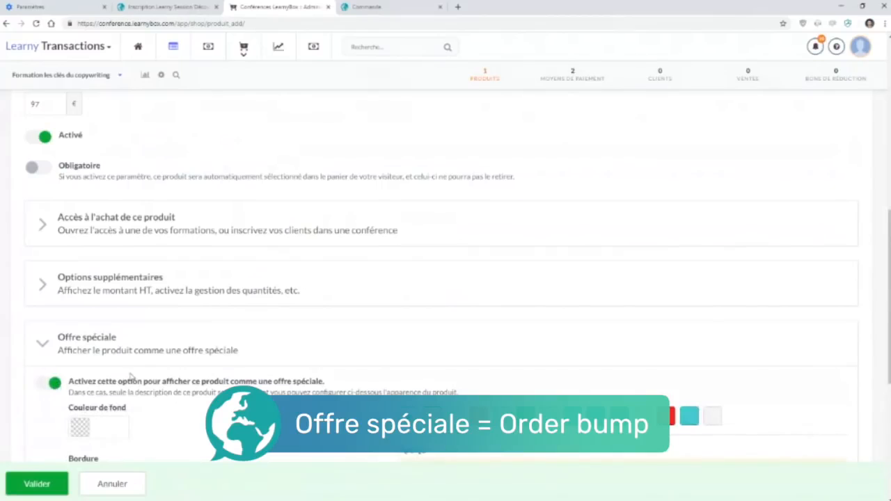
Style the special offer with the light blue #67c2ef background and a 2 px border of type "Tirets".
{"action": "scroll", "coordinate": [130, 377], "scroll_direction": "down", "scroll_amount": 1}
{"action": "scroll", "coordinate": [130, 377], "scroll_direction": "down", "scroll_amount": 2}
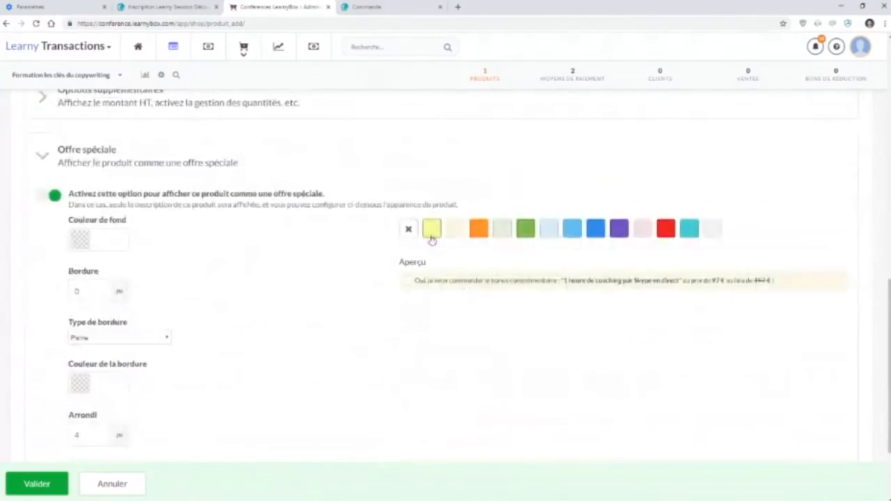
{"action": "left_click", "coordinate": [573, 235]}
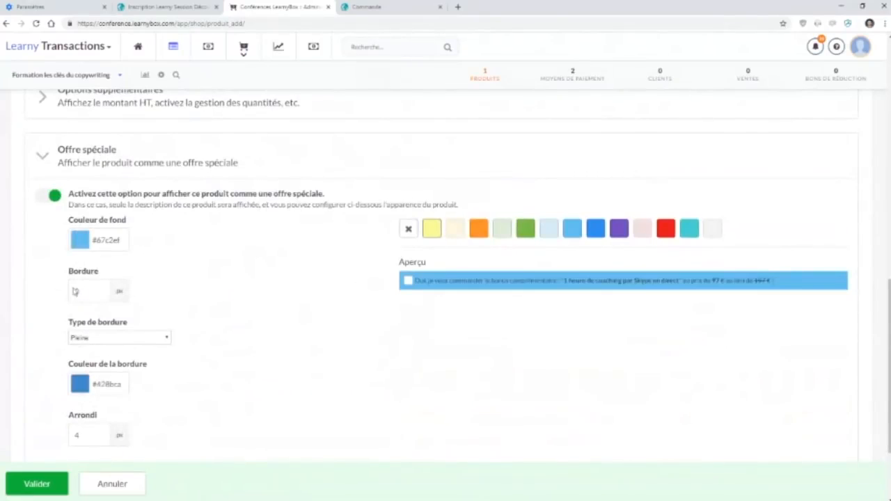
{"action": "double_click", "coordinate": [99, 291]}
{"action": "left_click", "coordinate": [129, 339]}
{"action": "left_click", "coordinate": [118, 357]}
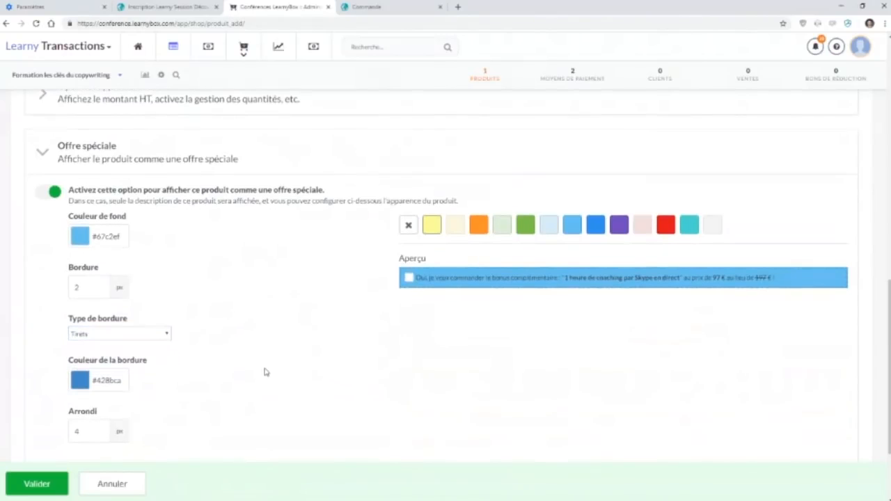
{"action": "scroll", "coordinate": [265, 372], "scroll_direction": "down", "scroll_amount": 2}
{"action": "scroll", "coordinate": [265, 373], "scroll_direction": "up", "scroll_amount": 3}
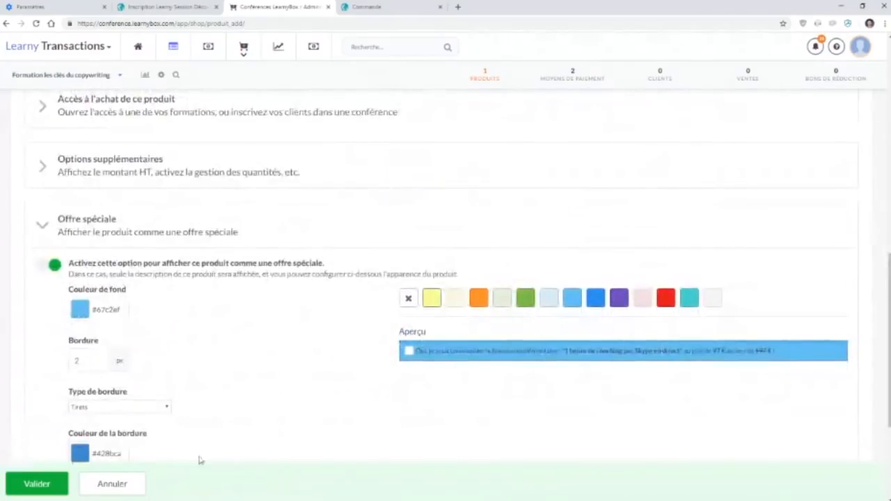
{"action": "left_click", "coordinate": [52, 484]}
Append ": 97€ au lieu de 147€" to the coaching text in the product description.
{"action": "scroll", "coordinate": [376, 179], "scroll_direction": "up", "scroll_amount": 6}
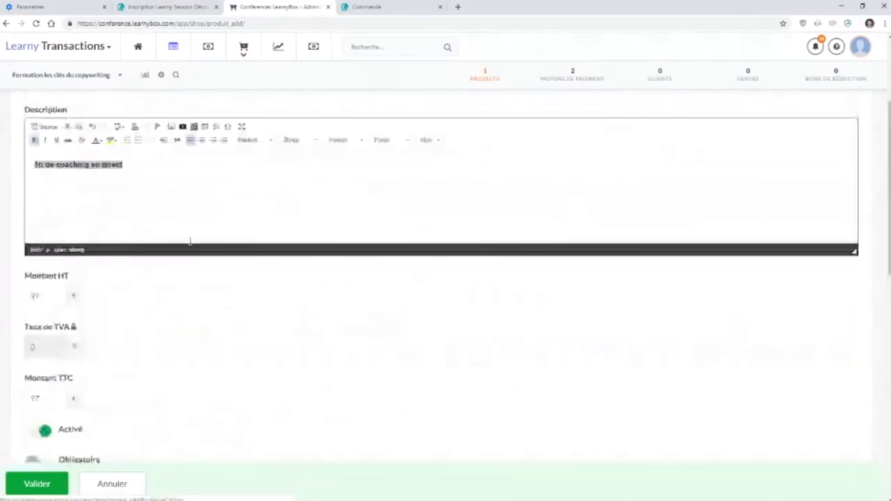
{"action": "left_click", "coordinate": [136, 176]}
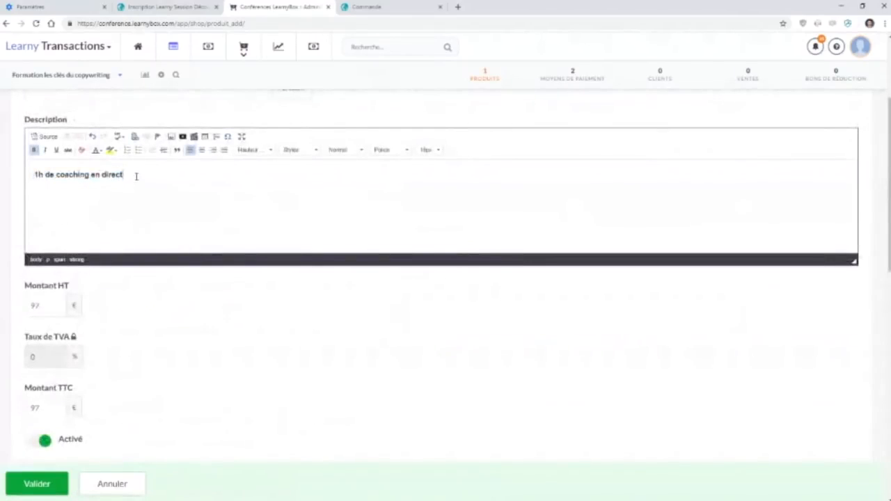
{"action": "type", "text": ": 97€ au lo"}
{"action": "key", "text": "BackSpace"}
{"action": "type", "text": "ieu de 147€"}
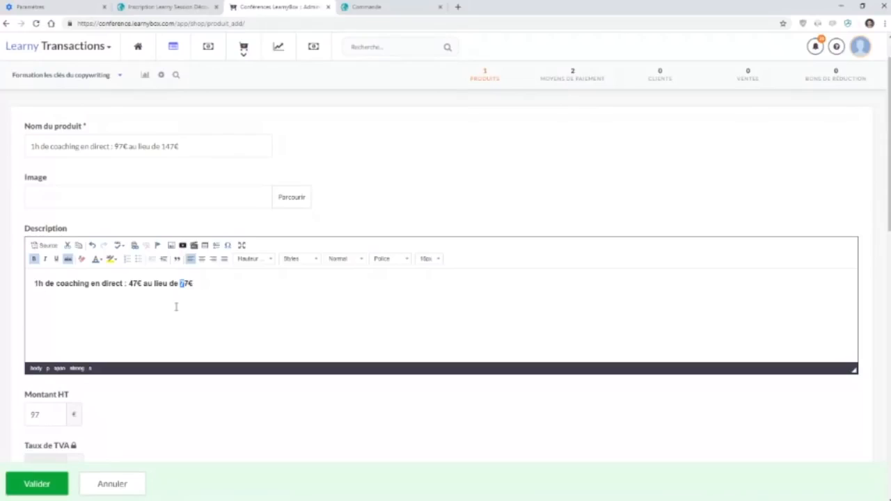
Set the coaching product's amount to 47 € and save the new product.
{"action": "left_click", "coordinate": [176, 306]}
{"action": "scroll", "coordinate": [117, 414], "scroll_direction": "down", "scroll_amount": 3}
{"action": "double_click", "coordinate": [35, 379]}
{"action": "type", "text": "47"}
{"action": "left_click", "coordinate": [43, 489]}
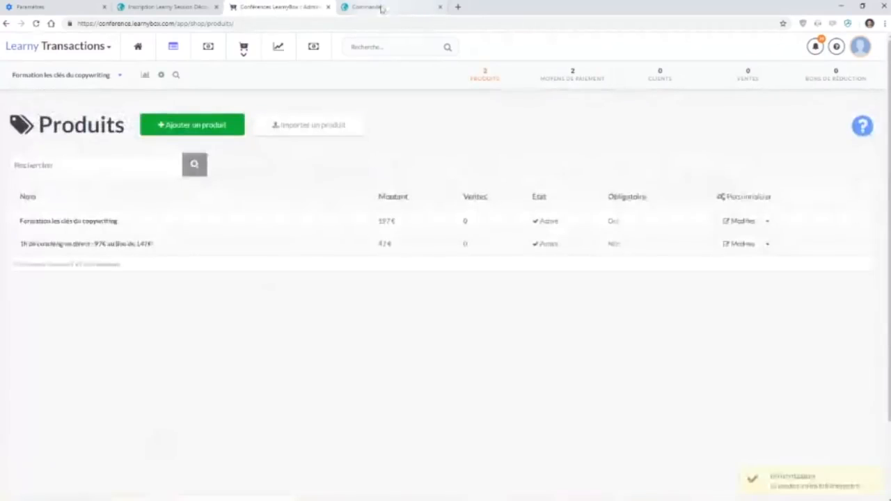
Switch to the order page and examine the training summary and the coaching special offer text.
{"action": "left_click", "coordinate": [381, 9]}
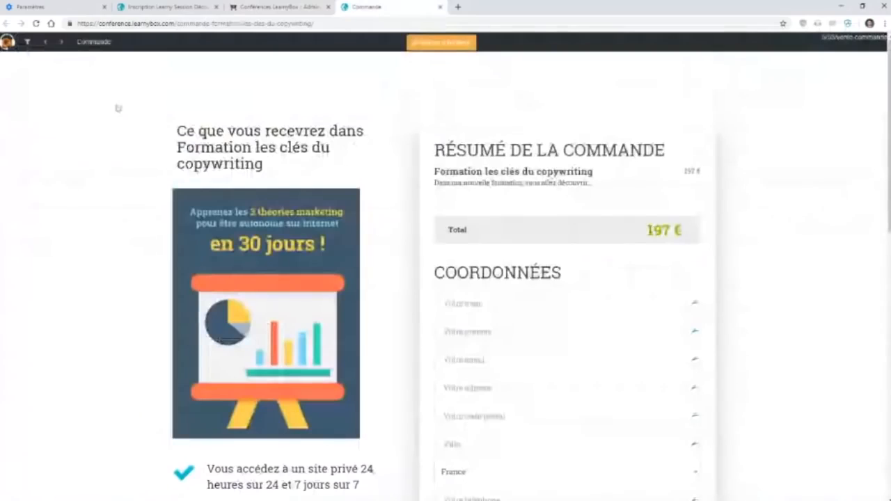
{"action": "left_click_drag", "start_coordinate": [436, 172], "coordinate": [504, 212]}
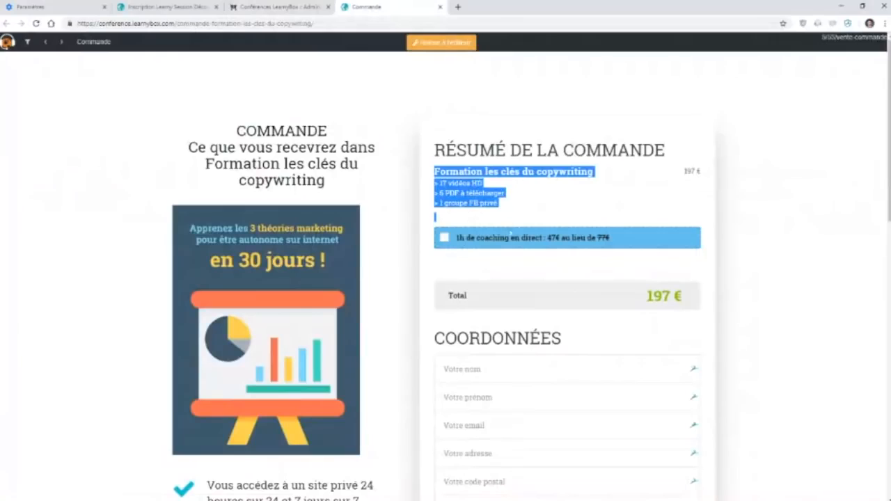
{"action": "left_click", "coordinate": [528, 253]}
{"action": "left_click_drag", "start_coordinate": [458, 238], "coordinate": [642, 244]}
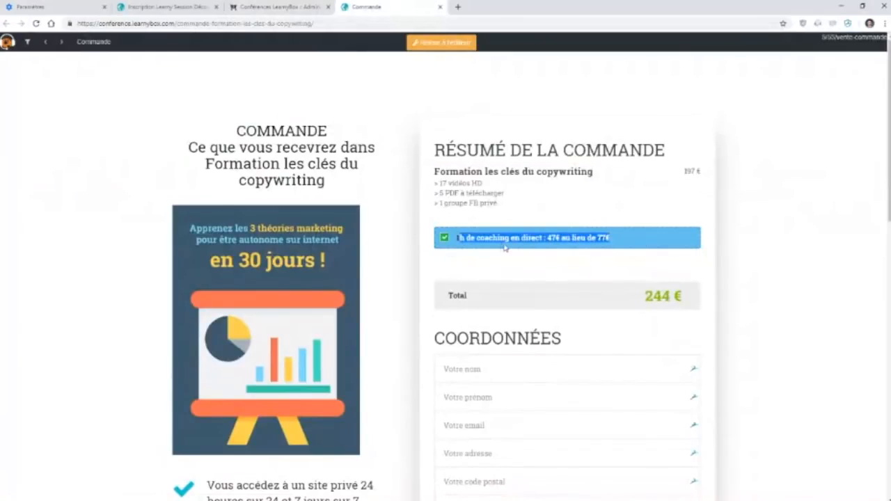
Toggle the one-hour coaching offer on and off in the order summary to check its effect on the total.
{"action": "left_click", "coordinate": [445, 239]}
{"action": "left_click", "coordinate": [445, 238]}
{"action": "left_click", "coordinate": [445, 238]}
{"action": "left_click", "coordinate": [445, 238]}
{"action": "left_click", "coordinate": [445, 238]}
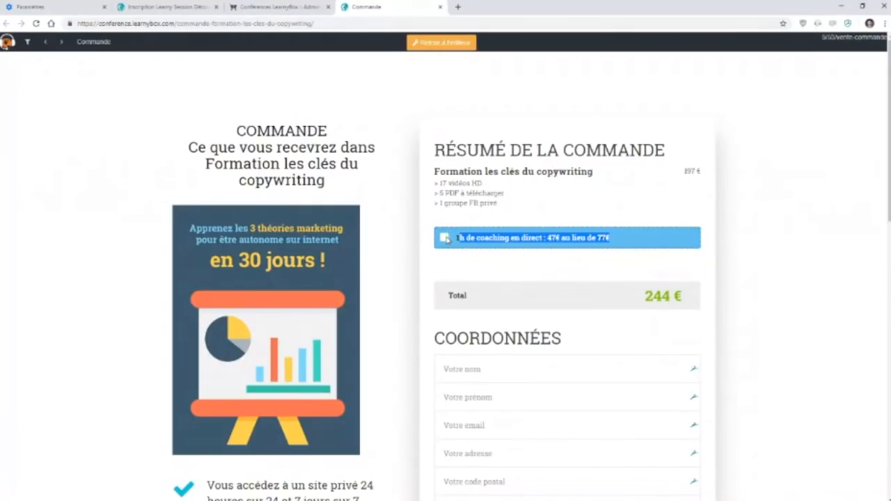
{"action": "left_click", "coordinate": [518, 278]}
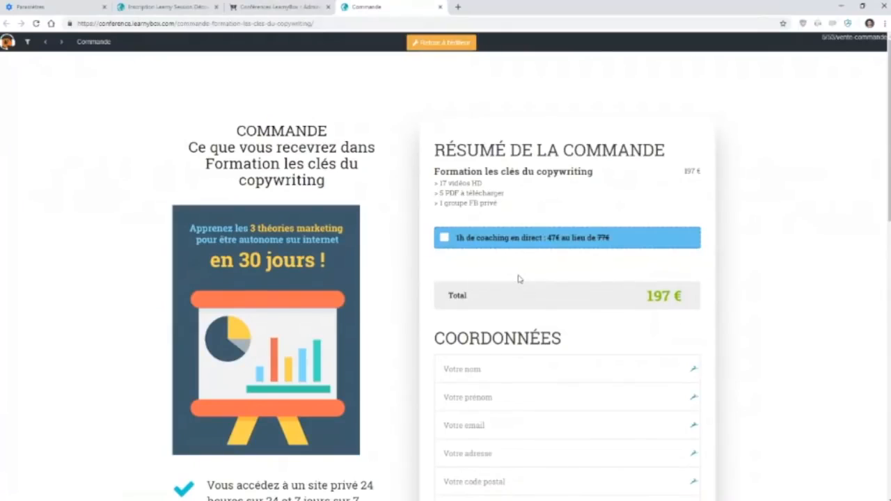
Return to the shop administration, open the form's payment methods and review the settings of the Chèque method.
{"action": "left_click", "coordinate": [301, 6]}
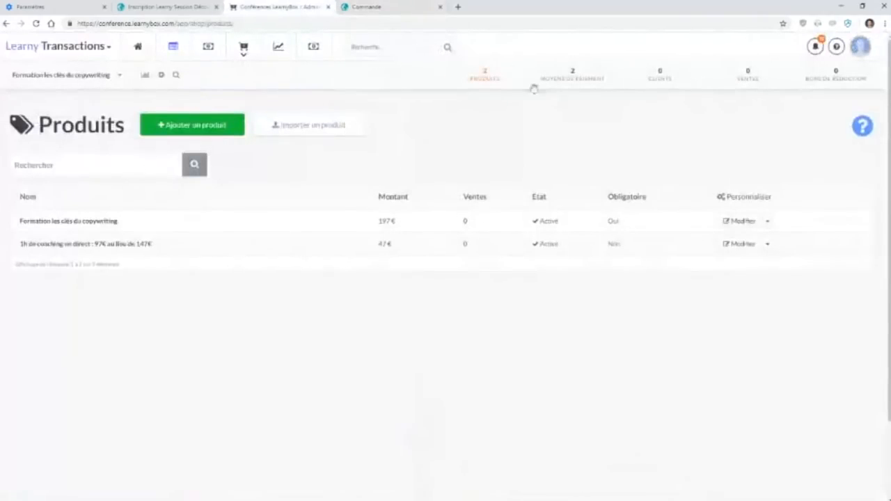
{"action": "left_click", "coordinate": [573, 83]}
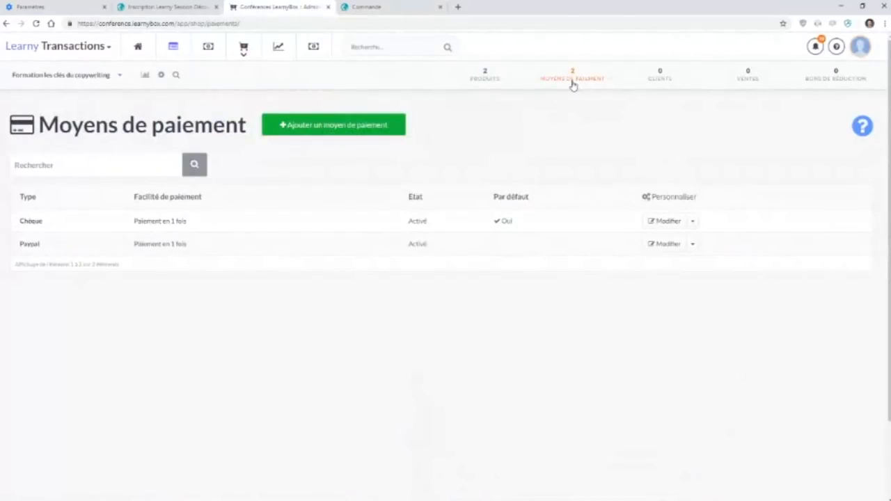
{"action": "left_click", "coordinate": [674, 224]}
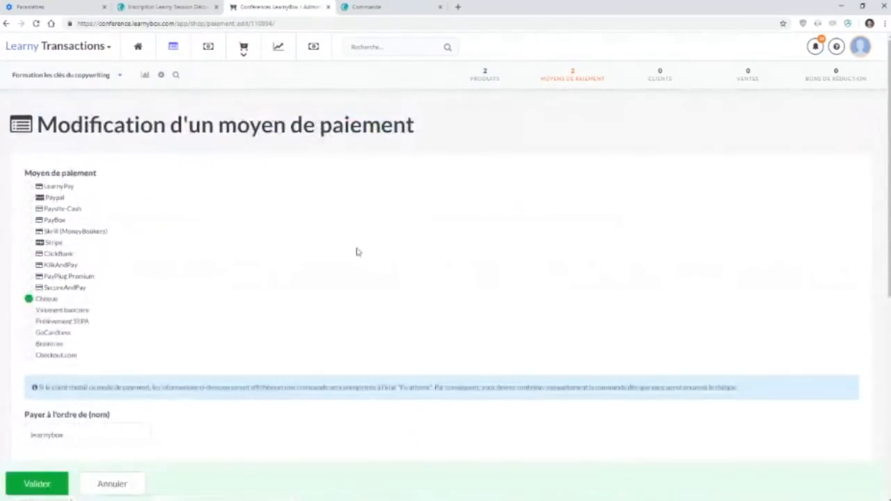
{"action": "scroll", "coordinate": [346, 279], "scroll_direction": "down", "scroll_amount": 5}
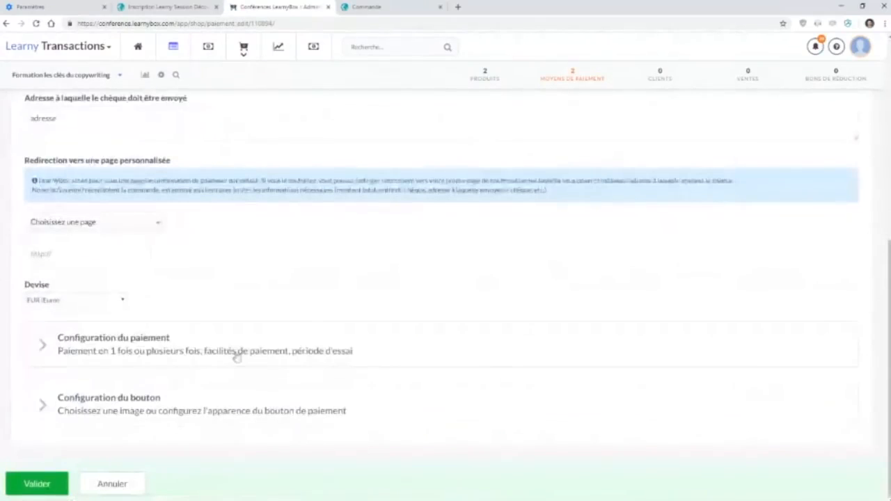
Return to the payment methods list and move Paypal above Chèque.
{"action": "left_click", "coordinate": [584, 83]}
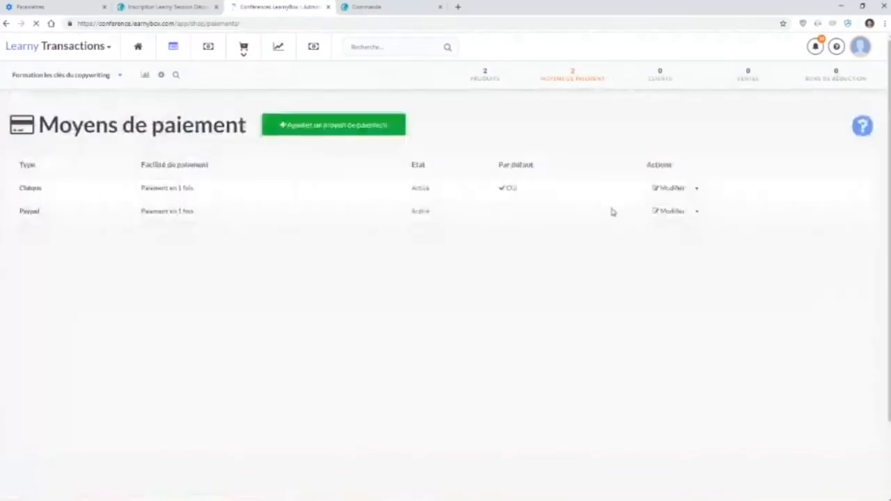
{"action": "left_click", "coordinate": [694, 245]}
{"action": "left_click", "coordinate": [688, 280]}
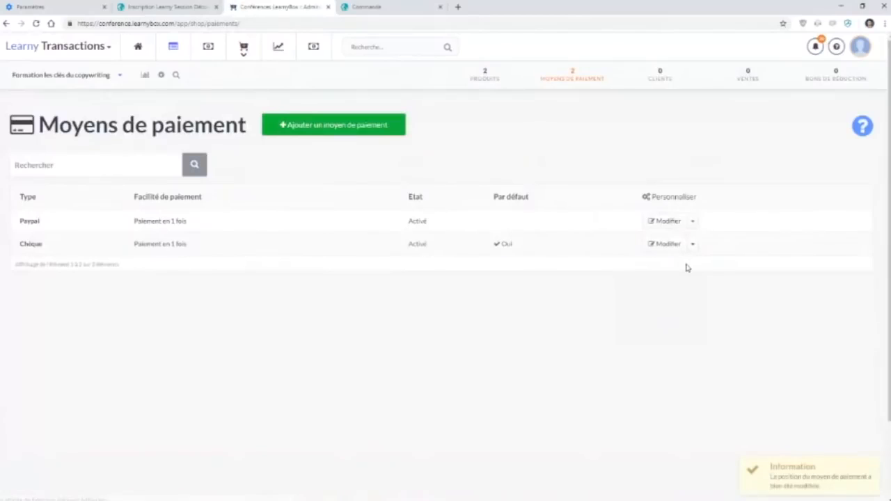
Open the Paypal payment method's button configuration and copy the [[MONTANT]] variable from the hint for the button text.
{"action": "left_click", "coordinate": [667, 222]}
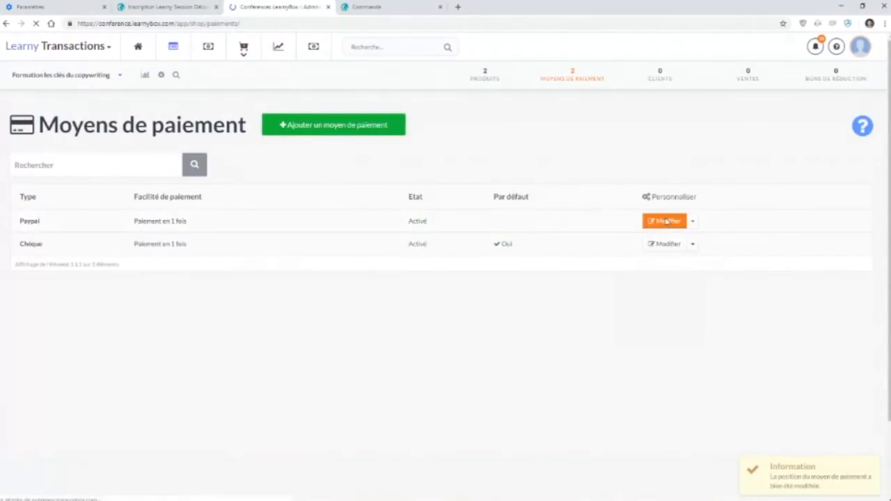
{"action": "scroll", "coordinate": [210, 301], "scroll_direction": "down", "scroll_amount": 3}
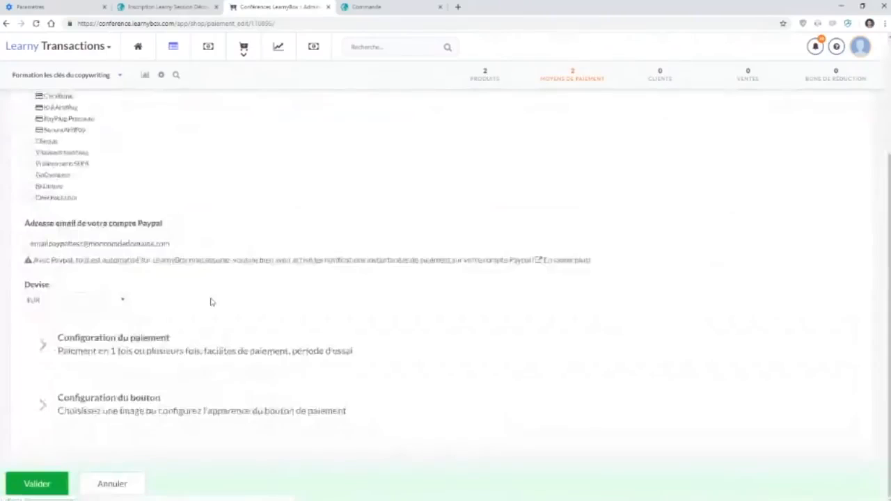
{"action": "left_click", "coordinate": [124, 407]}
{"action": "scroll", "coordinate": [126, 408], "scroll_direction": "down", "scroll_amount": 5}
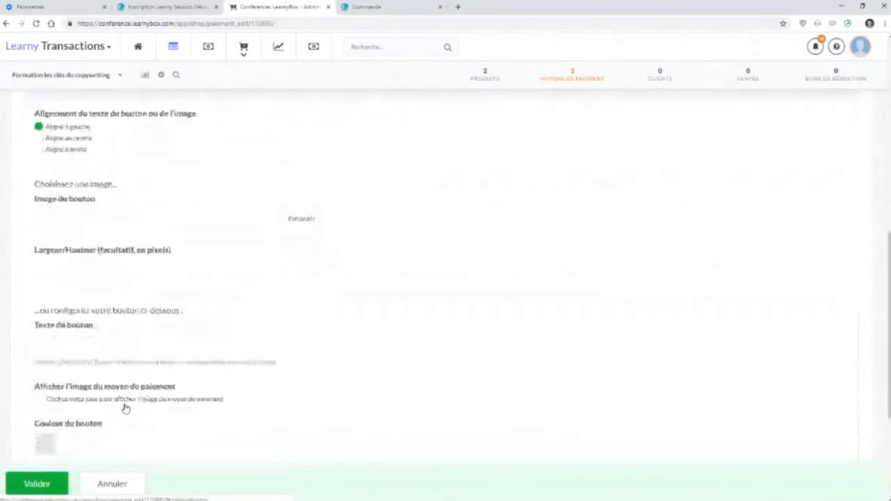
{"action": "scroll", "coordinate": [126, 408], "scroll_direction": "down", "scroll_amount": 1}
{"action": "left_click_drag", "start_coordinate": [224, 352], "coordinate": [66, 356]}
{"action": "left_click", "coordinate": [85, 302]}
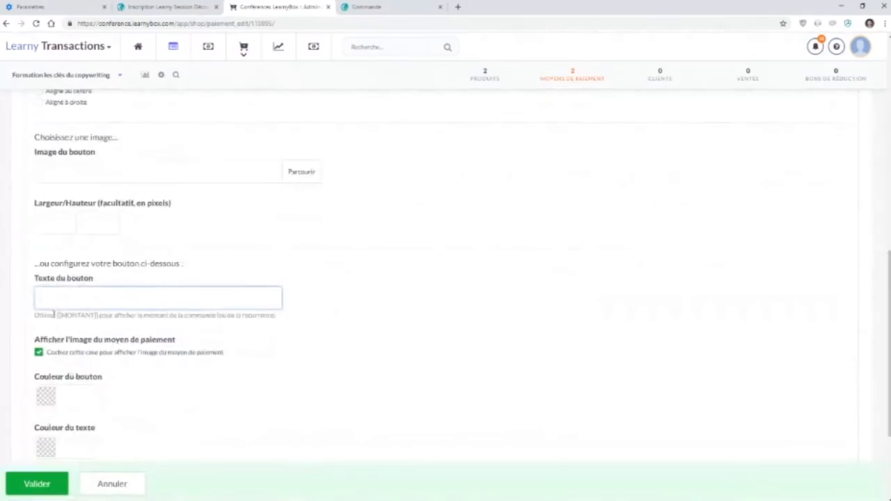
{"action": "left_click_drag", "start_coordinate": [58, 316], "coordinate": [99, 317]}
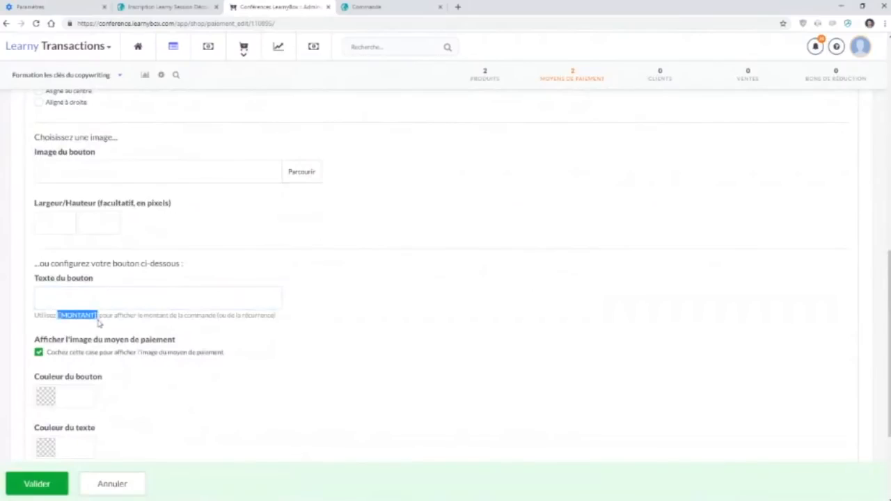
Set the Paypal button text to "Payer en 1 fois [[MONTANT]] par Paypal" and save the payment method.
{"action": "left_click", "coordinate": [105, 304]}
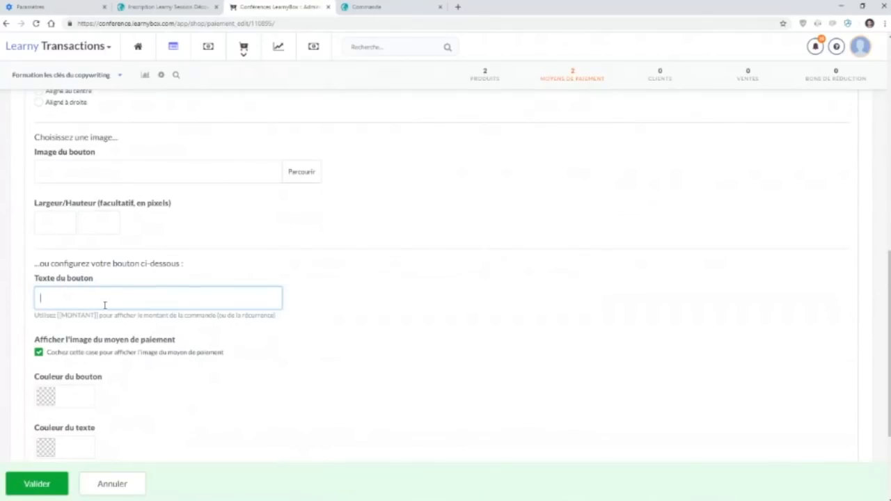
{"action": "type", "text": "Payer en 1 fois"}
{"action": "type", "text": "[[MONTANT]]"}
{"action": "type", "text": "par Payp"}
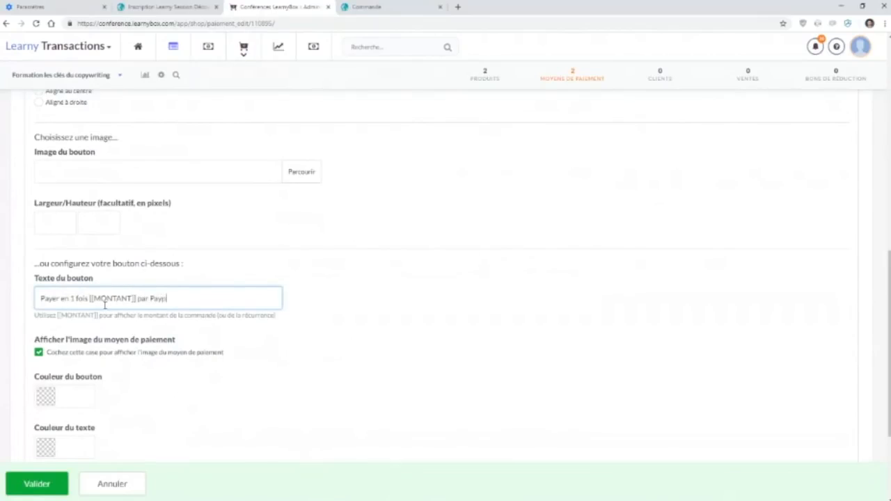
{"action": "type", "text": "al"}
{"action": "left_click", "coordinate": [35, 484]}
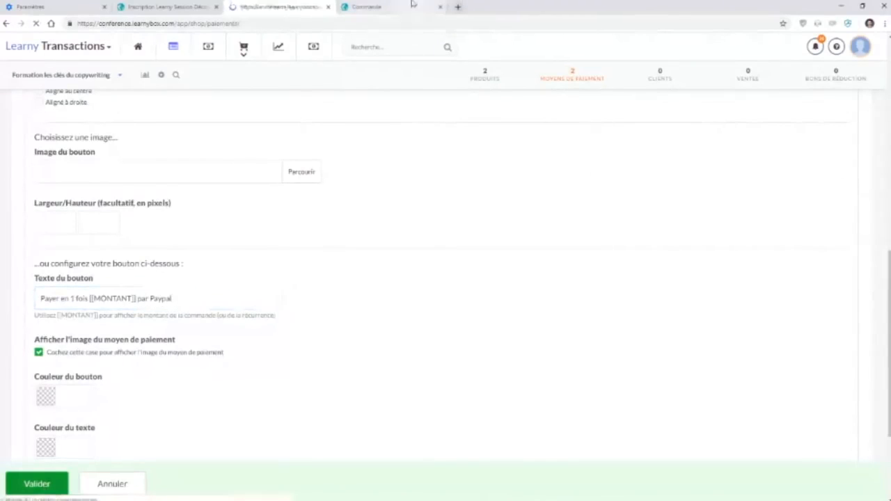
Switch to the order page, check the order and labels of the payment methods, and select the Paypal option.
{"action": "left_click", "coordinate": [413, 5]}
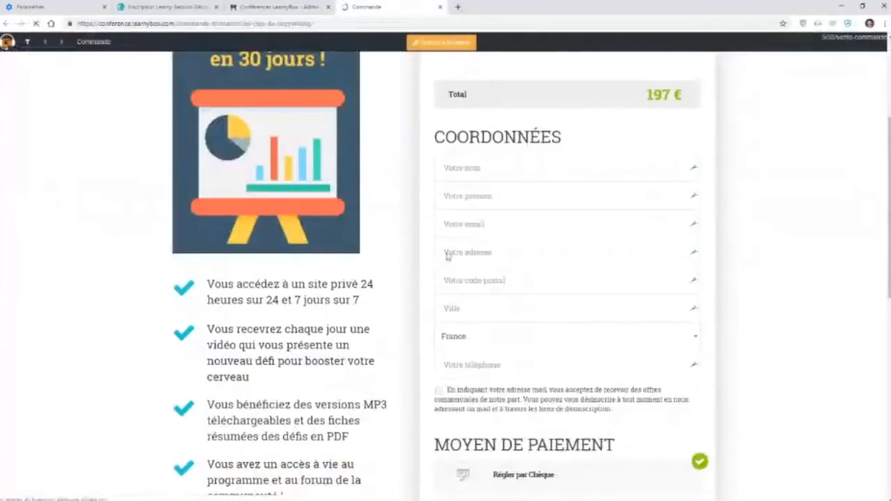
{"action": "scroll", "coordinate": [448, 252], "scroll_direction": "down", "scroll_amount": 3}
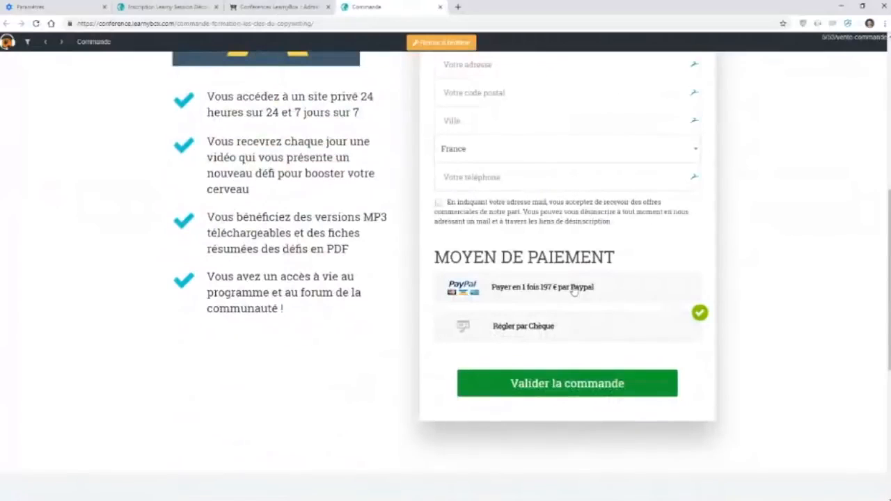
{"action": "scroll", "coordinate": [573, 291], "scroll_direction": "down", "scroll_amount": 1}
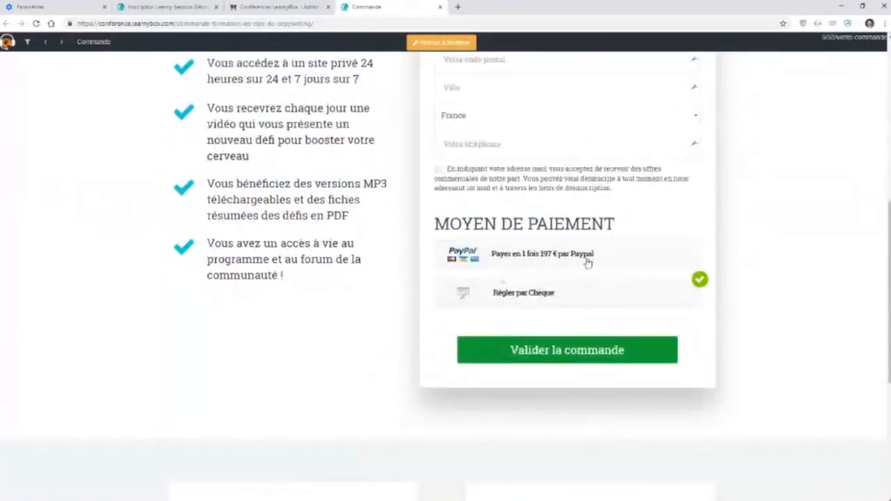
{"action": "left_click", "coordinate": [587, 262]}
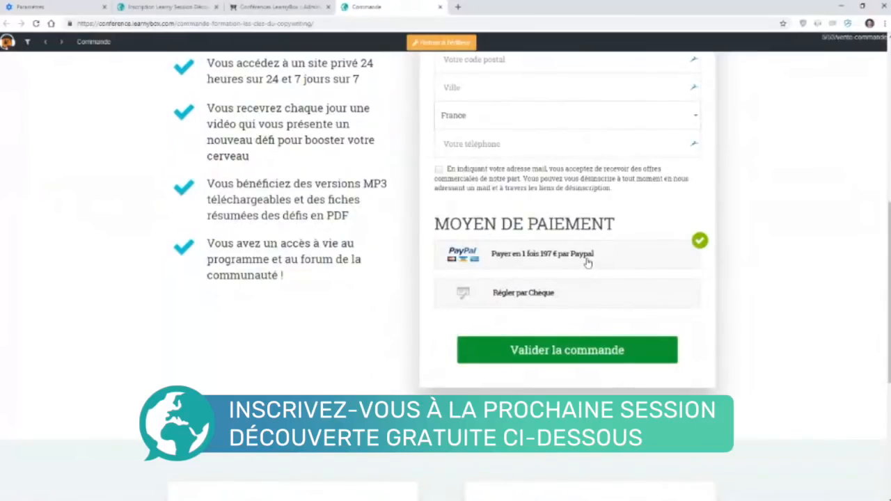
Add the one-hour coaching offer to the order and check the total and the amount in the Paypal option.
{"action": "scroll", "coordinate": [588, 263], "scroll_direction": "up", "scroll_amount": 8}
{"action": "left_click", "coordinate": [446, 191]}
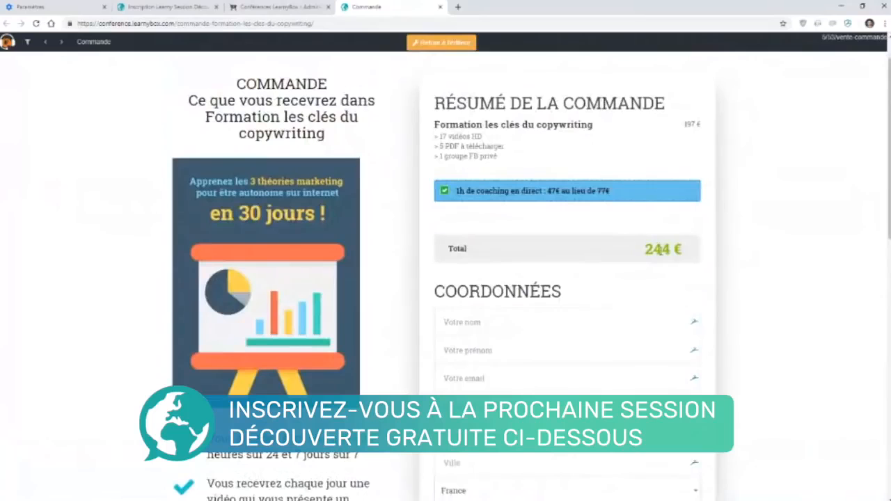
{"action": "scroll", "coordinate": [660, 251], "scroll_direction": "down", "scroll_amount": 11}
{"action": "scroll", "coordinate": [550, 265], "scroll_direction": "up", "scroll_amount": 3}
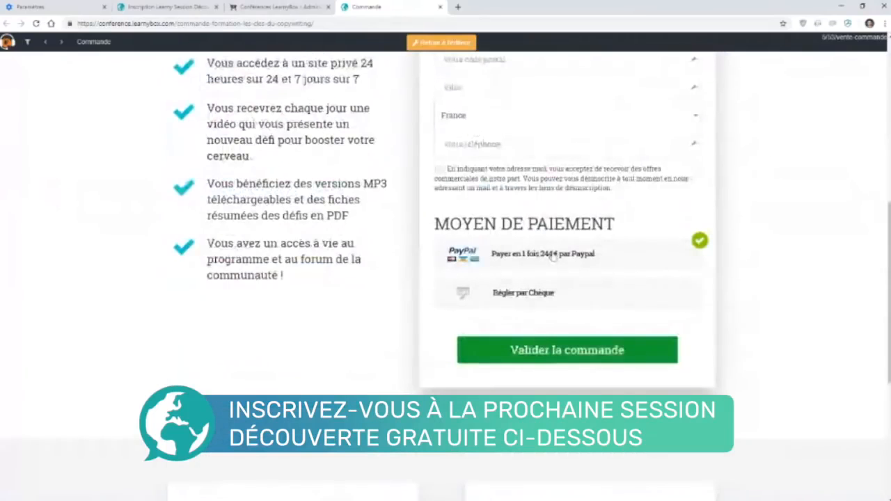